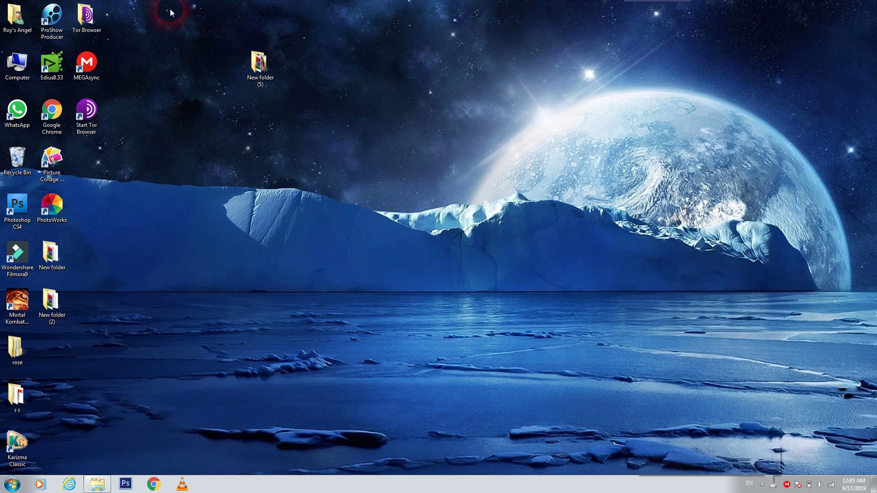
# Step: Open New folder (5) in a maximized window and open its action file archive in WinRAR
pyautogui.moveTo(299, 63); pyautogui.dragTo(341, 67)
pyautogui.doubleClick(333, 69)
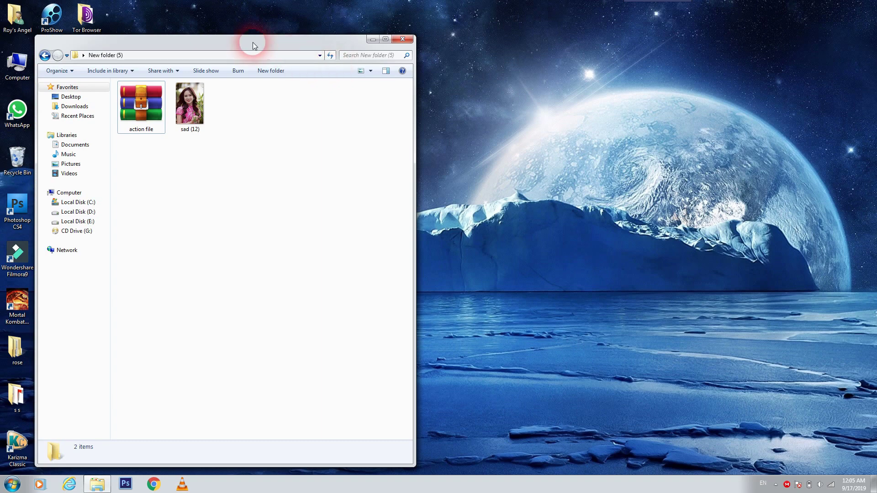
pyautogui.moveTo(253, 42); pyautogui.dragTo(124, 4)
pyautogui.click(110, 82)
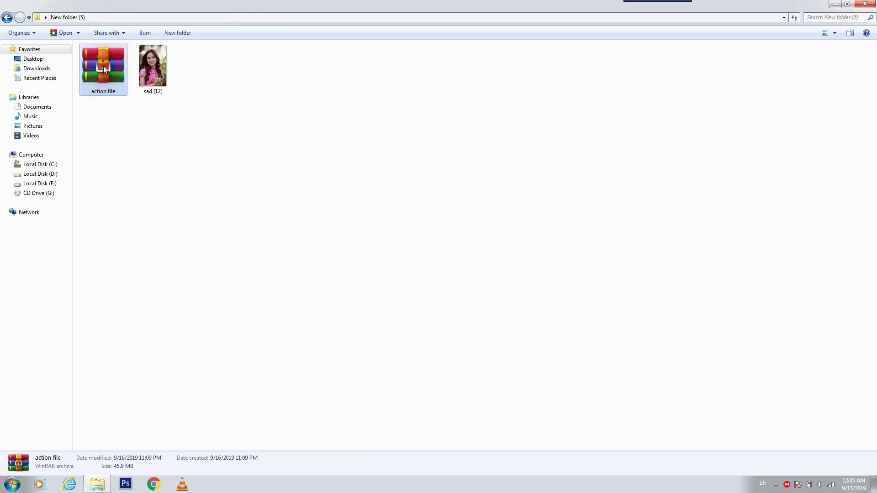
pyautogui.doubleClick(103, 68)
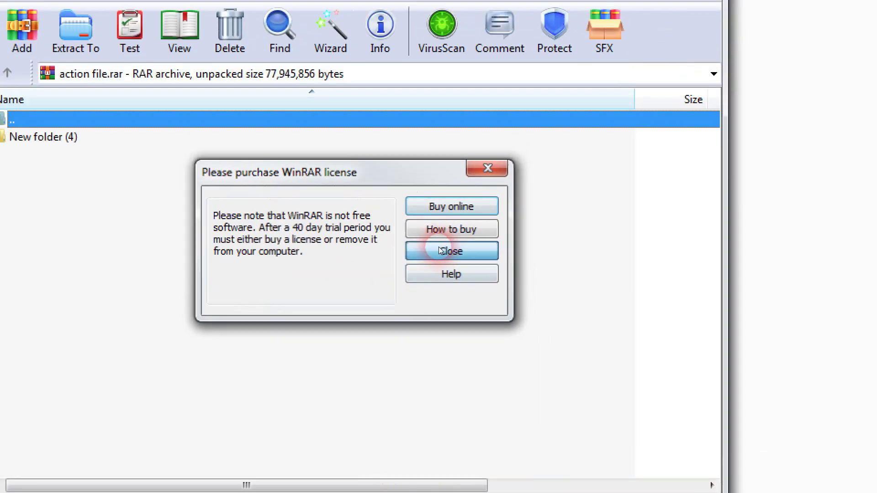
# Step: Dismiss the licence notice, extract action file.rar to the default folder, and close WinRAR
pyautogui.click(440, 250)
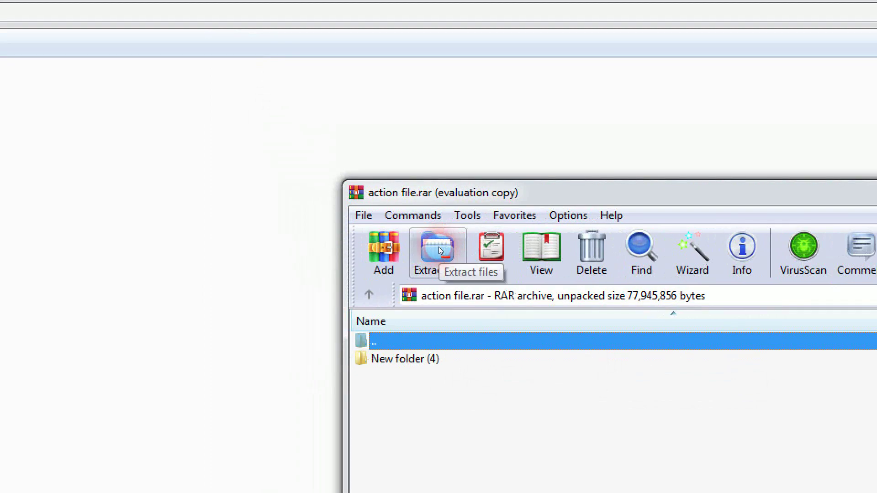
pyautogui.click(81, 36)
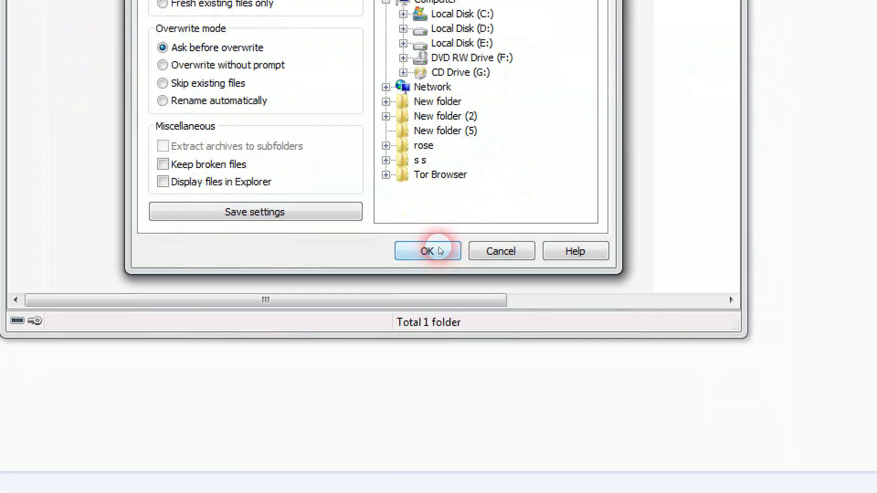
pyautogui.click(470, 405)
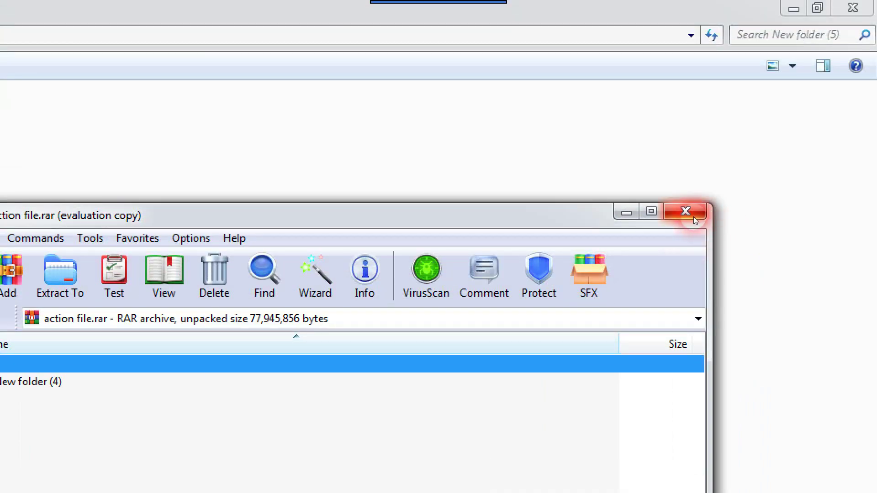
pyautogui.click(685, 198)
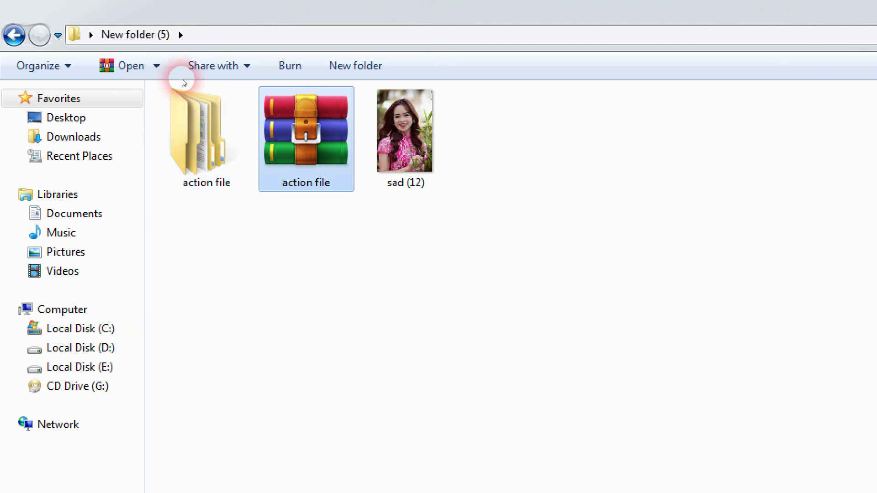
# Step: Browse action file > New folder (4) to view the Chroma Art files, then switch to Photoshop
pyautogui.doubleClick(185, 113)
pyautogui.doubleClick(195, 119)
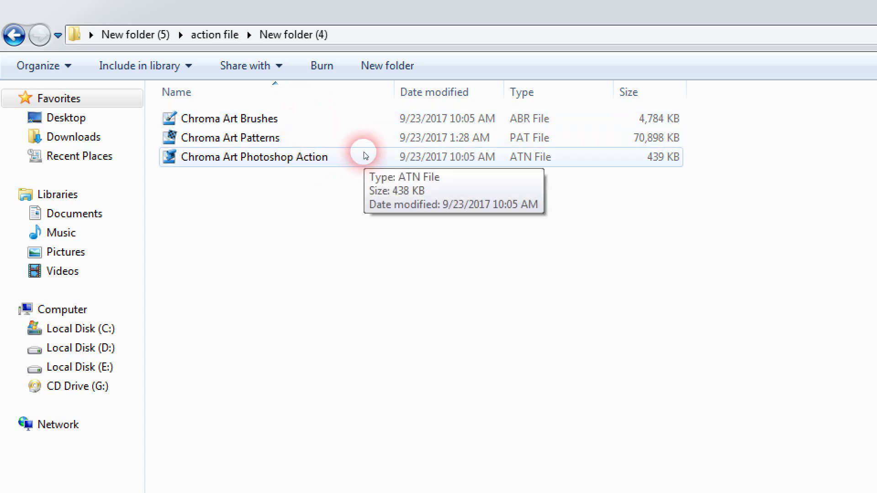
pyautogui.click(870, 5)
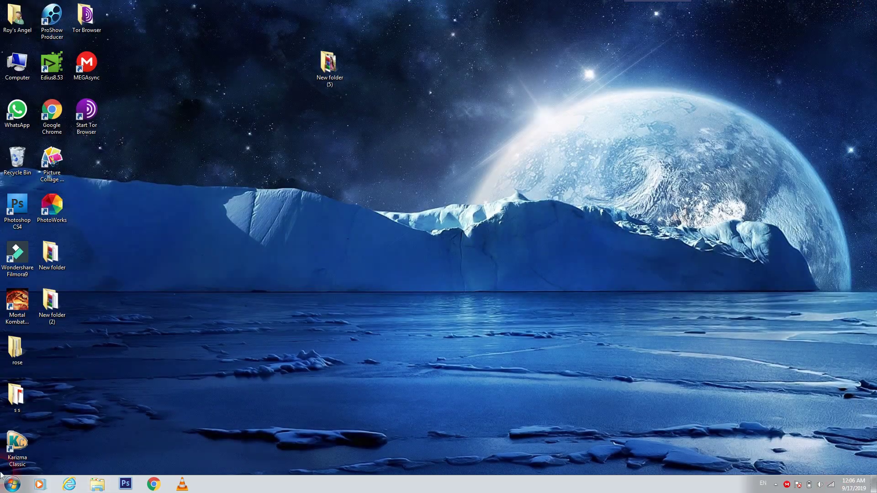
pyautogui.click(129, 488)
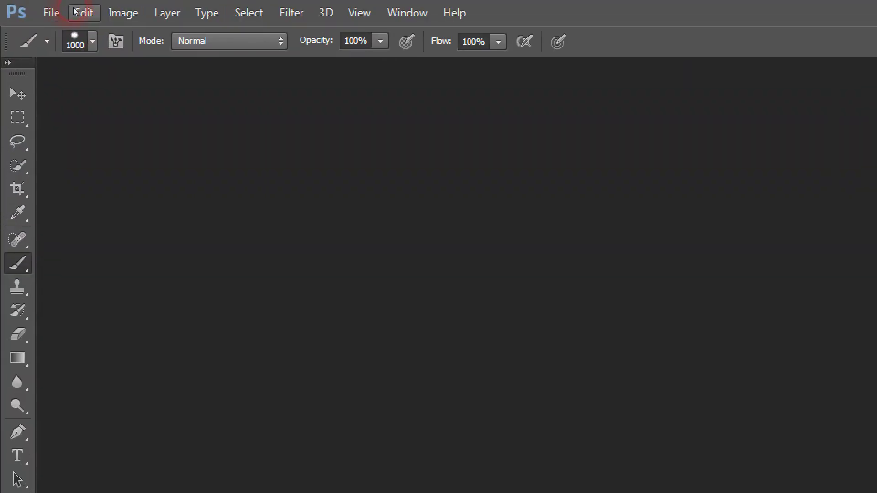
# Step: Load Chroma Art Brushes from New folder (4) into the Brushes presets via the Preset Manager
pyautogui.click(76, 11)
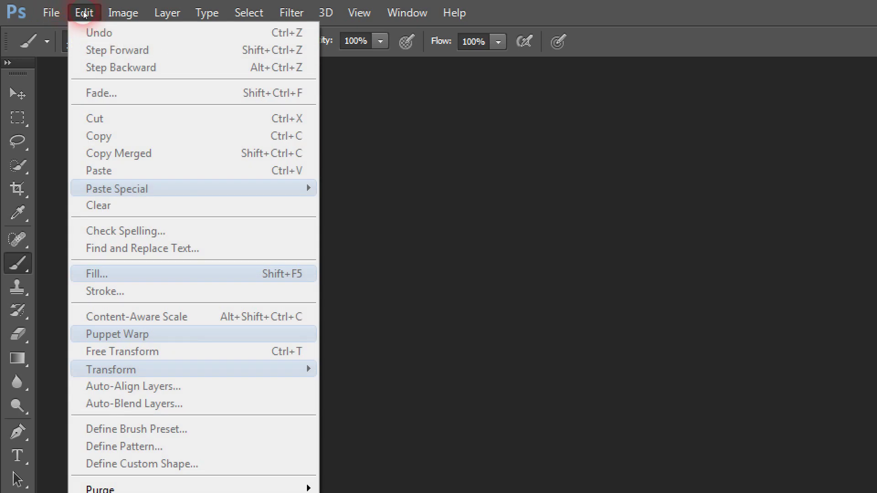
pyautogui.moveTo(159, 247)
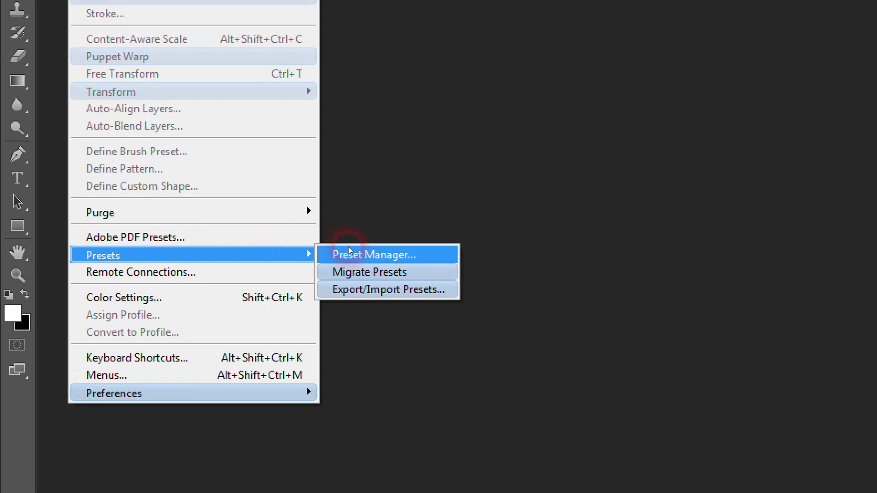
pyautogui.click(347, 254)
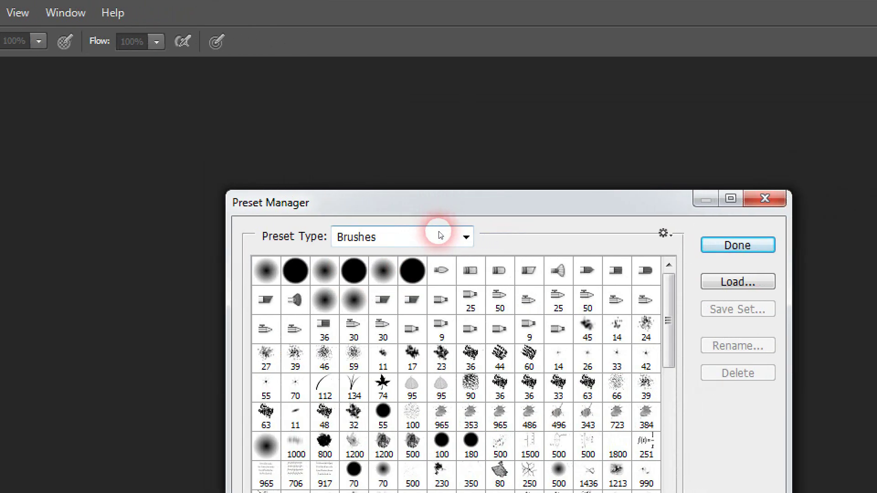
pyautogui.click(428, 195)
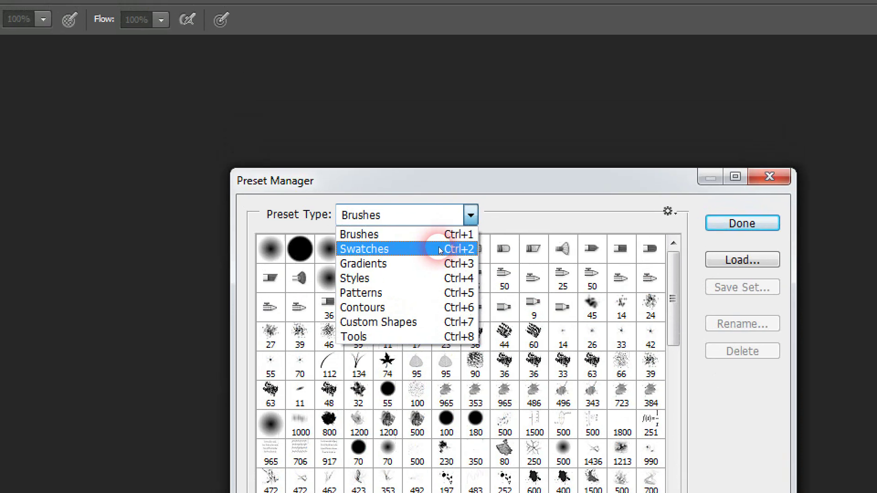
pyautogui.click(422, 147)
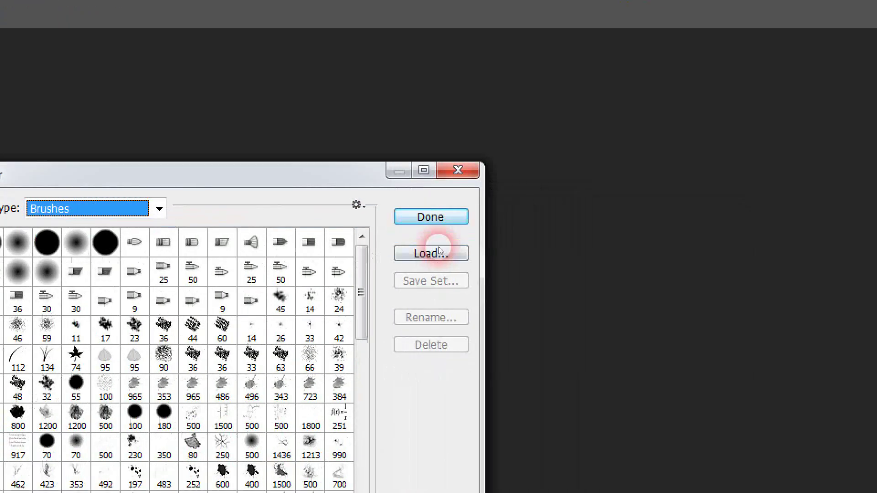
pyautogui.click(488, 282)
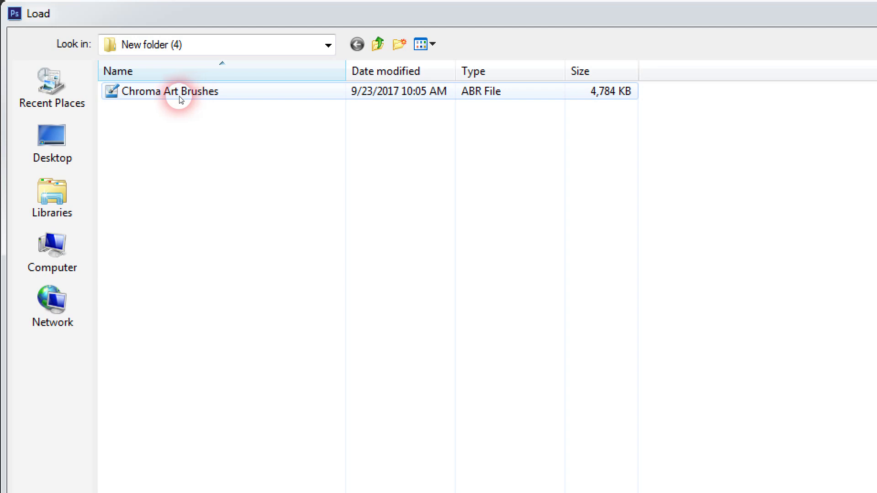
pyautogui.doubleClick(215, 92)
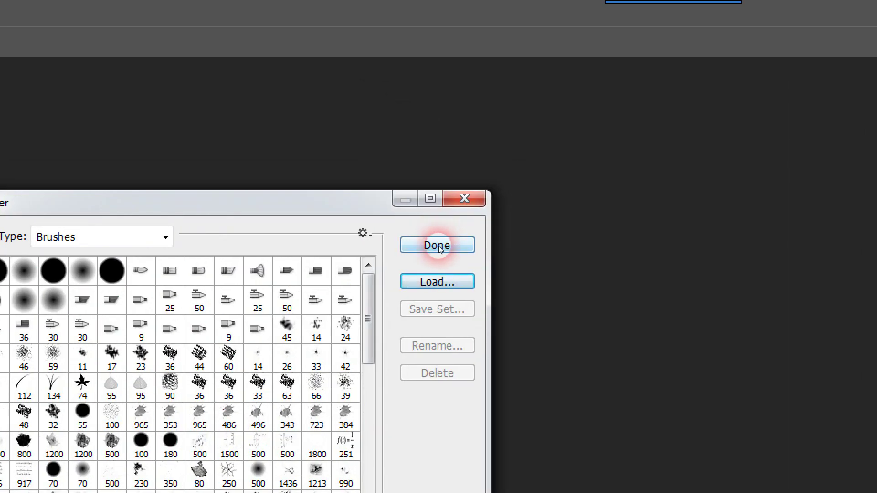
# Step: Load Chroma Art Patterns.pat into the Patterns presets through the Preset Manager
pyautogui.click(438, 246)
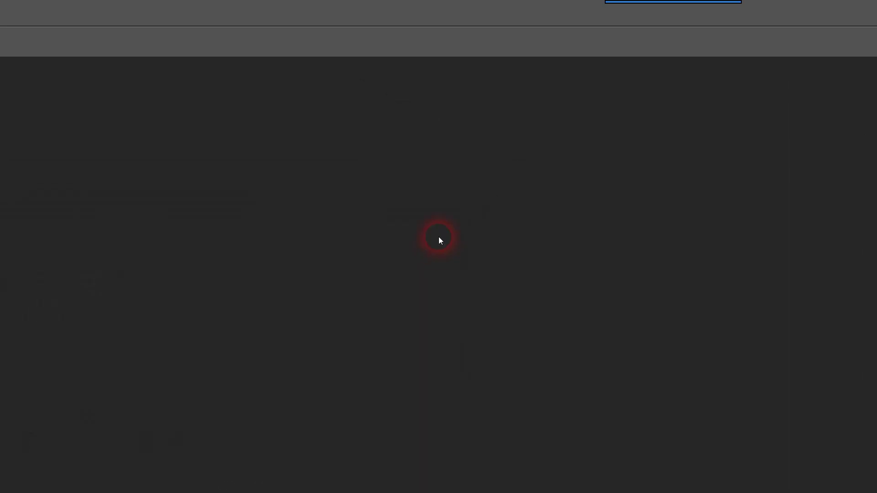
pyautogui.click(85, 12)
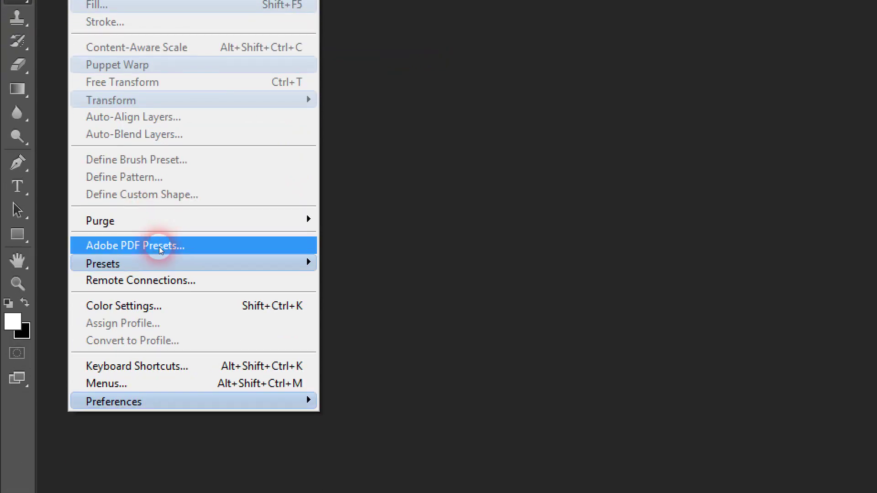
pyautogui.moveTo(168, 264)
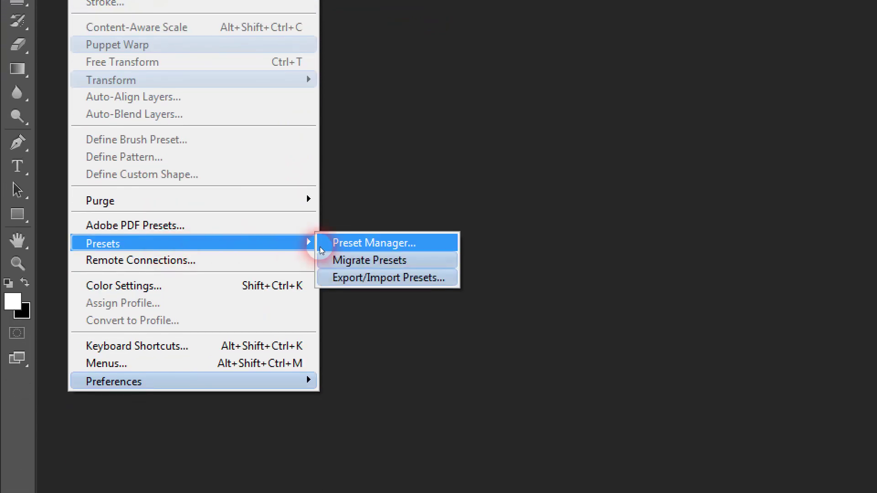
pyautogui.click(339, 245)
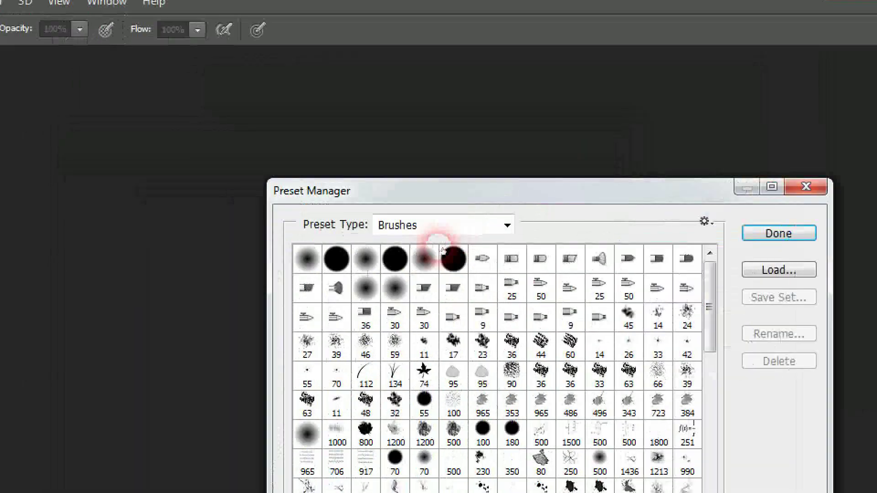
pyautogui.click(438, 243)
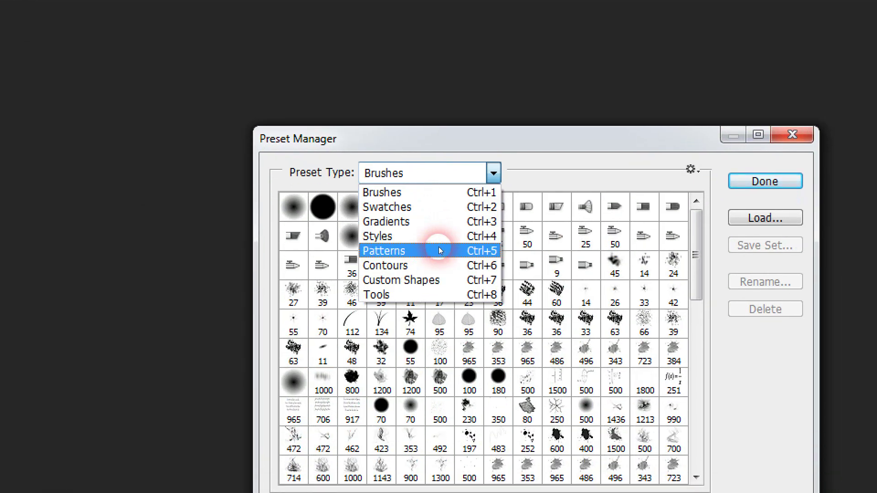
pyautogui.click(439, 251)
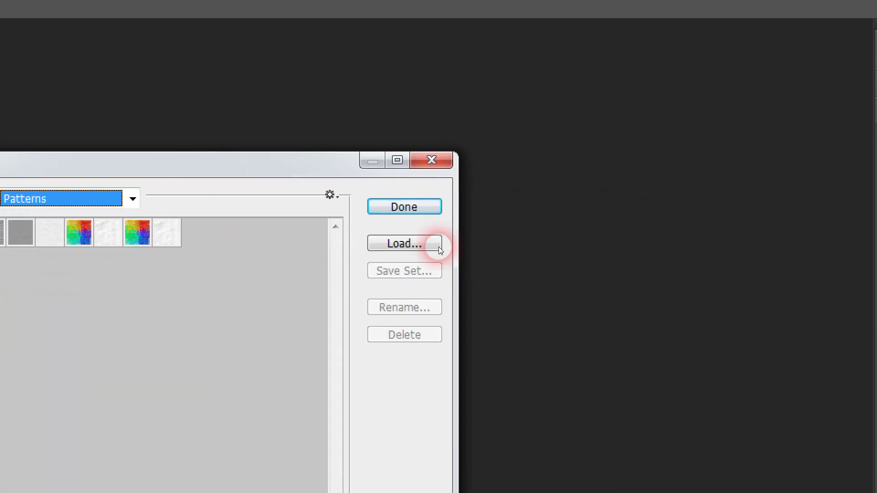
pyautogui.click(439, 249)
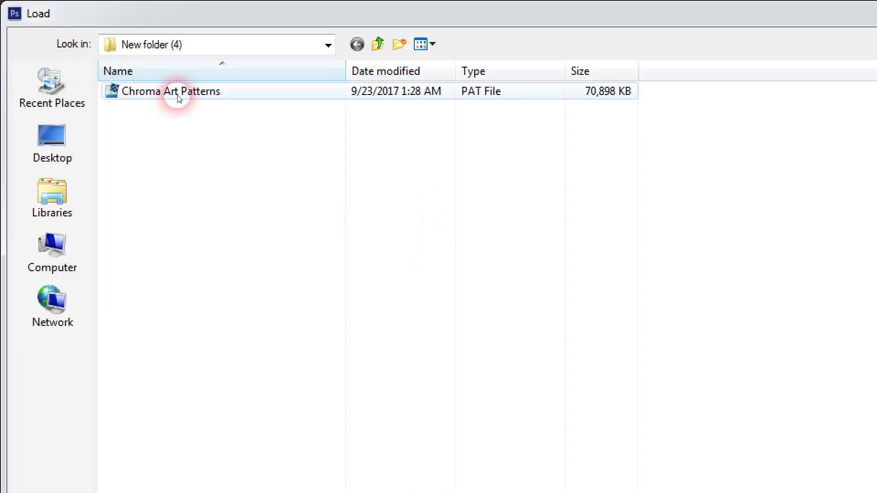
pyautogui.click(210, 100)
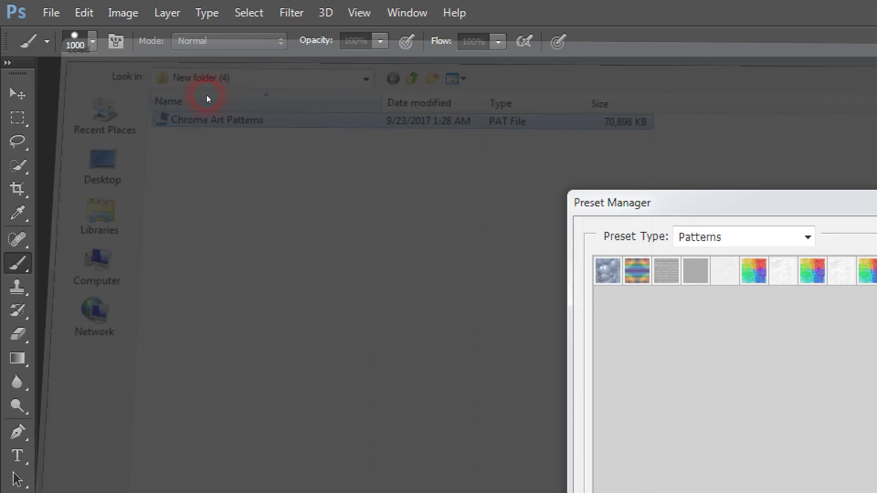
pyautogui.doubleClick(208, 94)
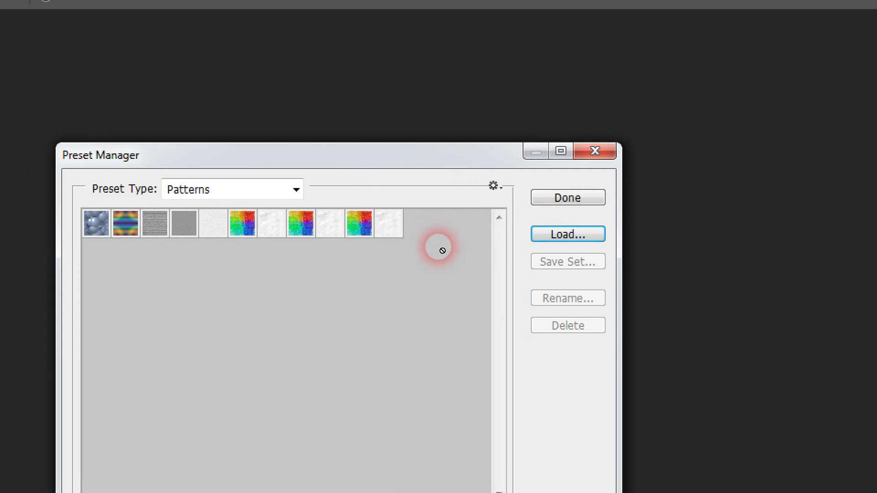
pyautogui.click(440, 247)
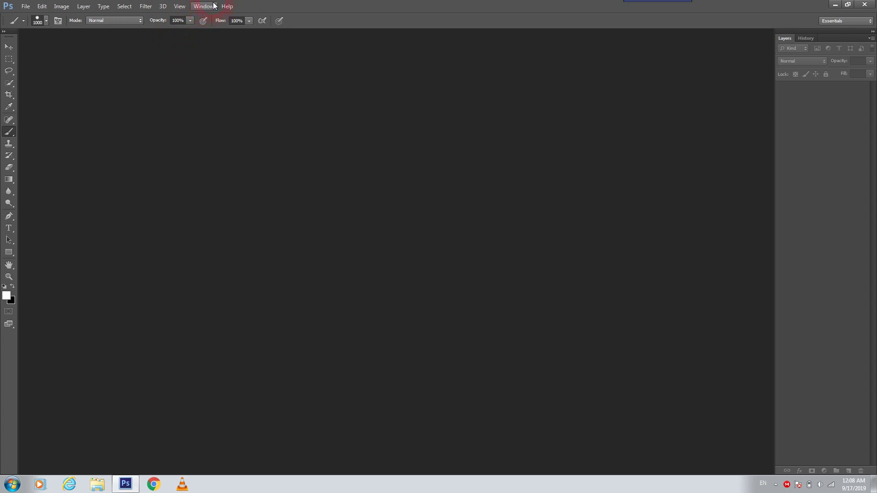
# Step: Show the Actions panel and load Chroma Art Photoshop Action.atn with Color Mode 1–4
pyautogui.click(214, 6)
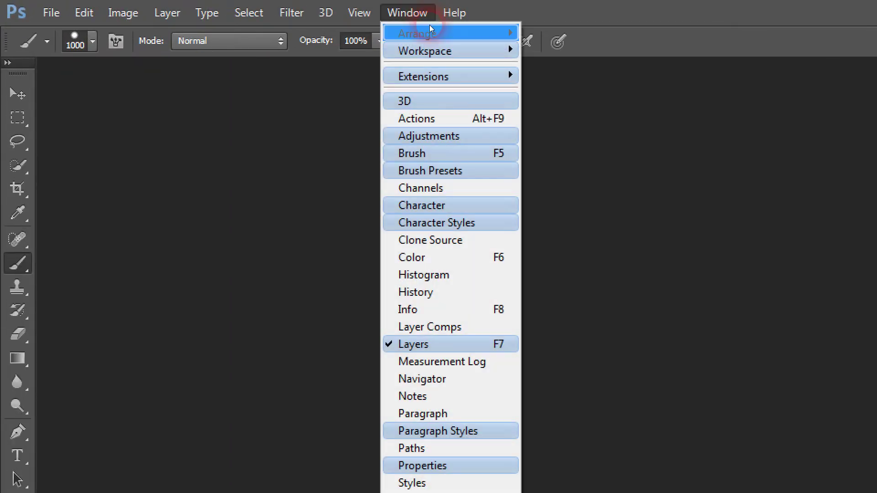
pyautogui.click(487, 120)
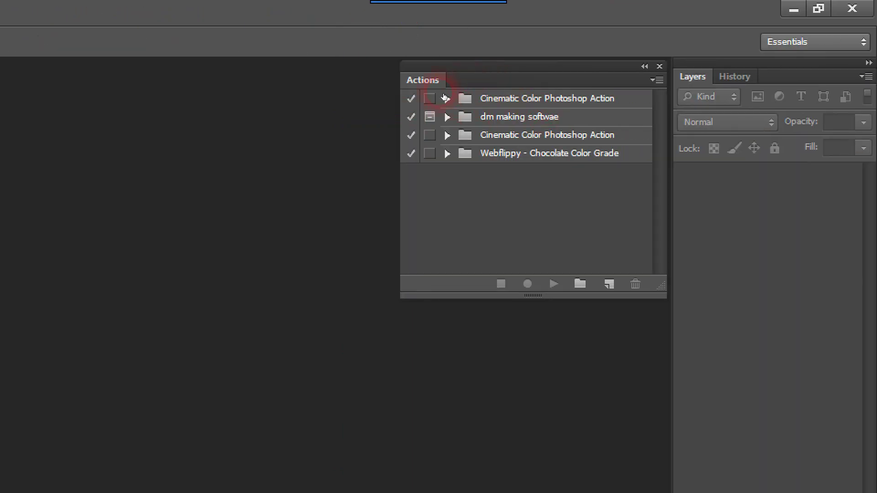
pyautogui.moveTo(603, 68); pyautogui.dragTo(579, 89)
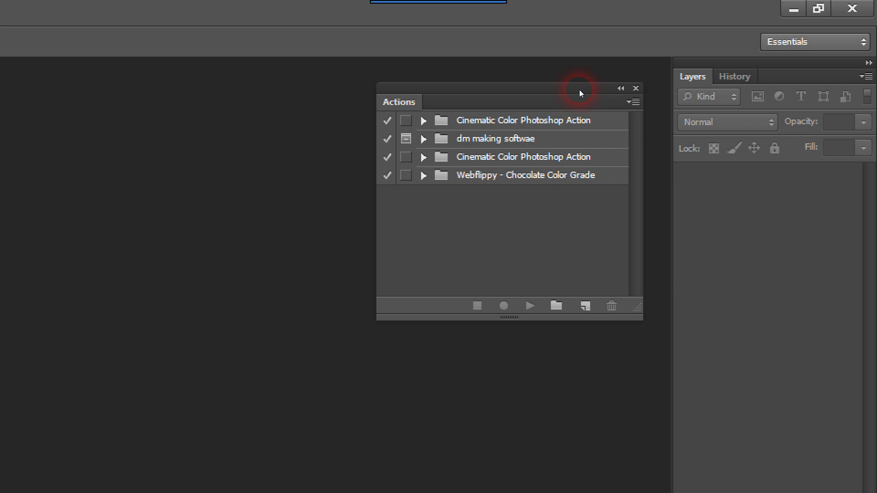
pyautogui.click(635, 104)
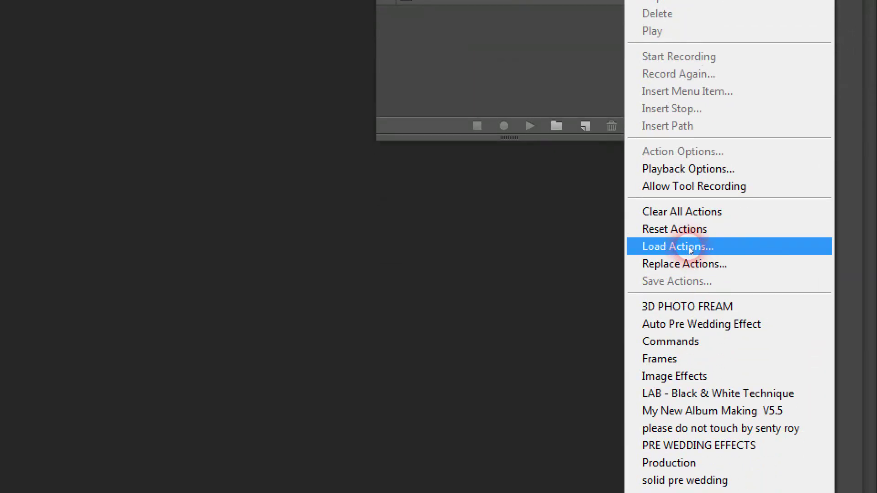
pyautogui.click(689, 246)
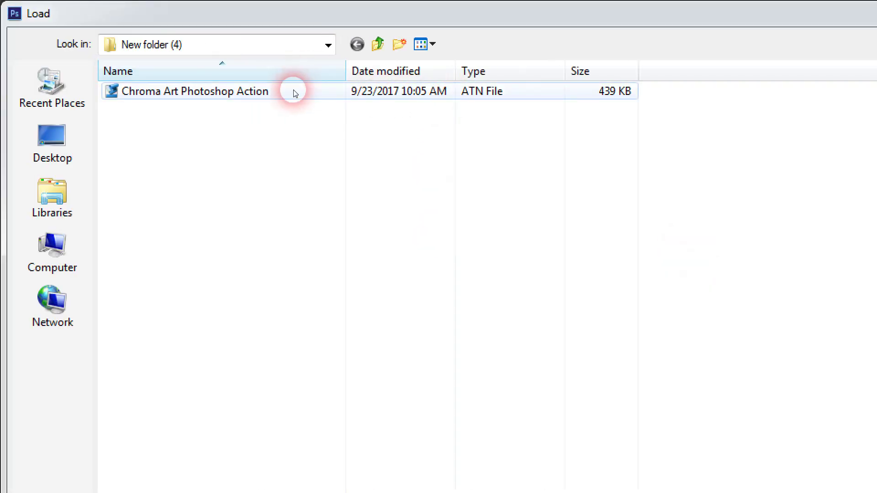
pyautogui.doubleClick(295, 93)
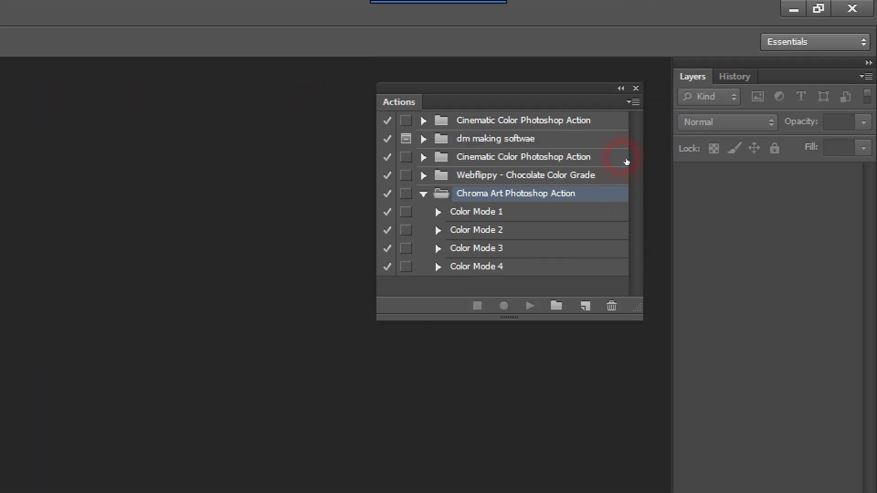
pyautogui.moveTo(562, 100); pyautogui.dragTo(592, 117)
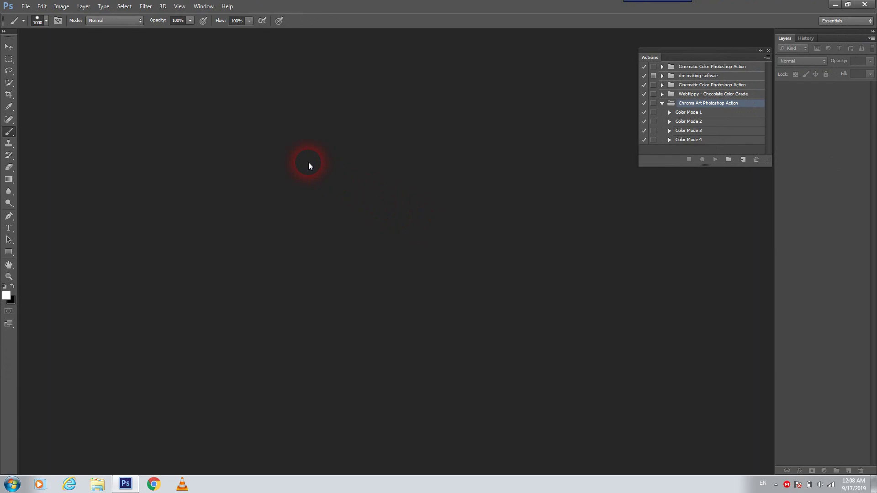
# Step: Open the portrait photo sad (12) from New folder (5)
pyautogui.doubleClick(309, 163)
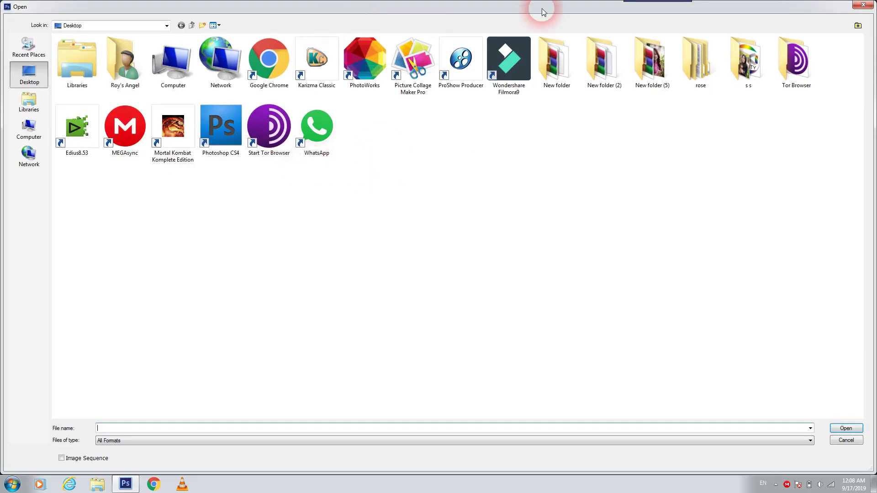
pyautogui.doubleClick(662, 56)
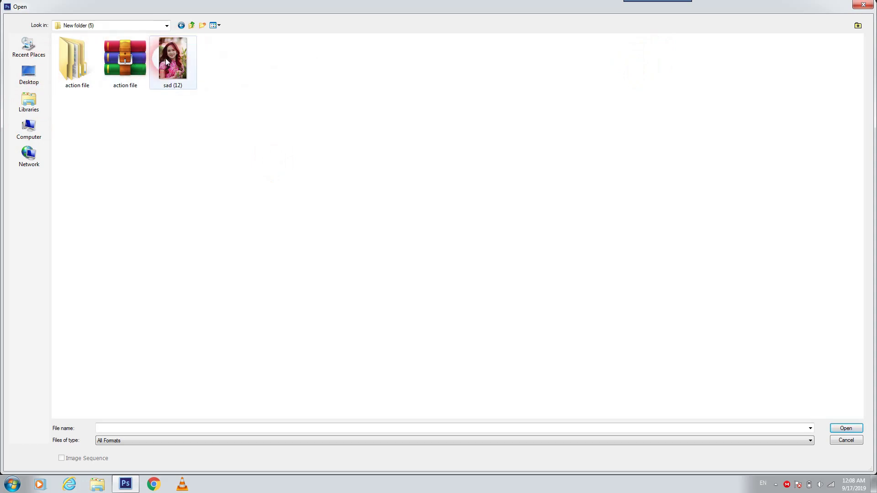
pyautogui.doubleClick(166, 59)
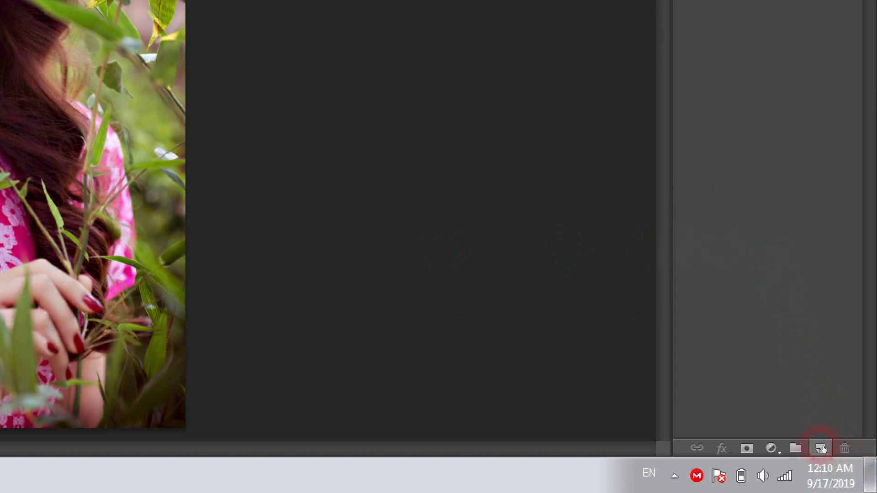
# Step: Add a new layer above Background and rename it 'subject'
pyautogui.click(821, 448)
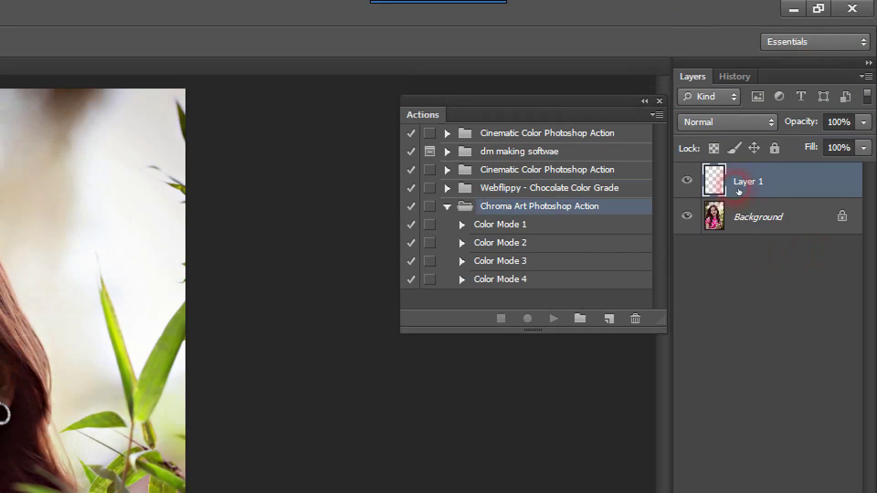
pyautogui.doubleClick(770, 187)
pyautogui.moveTo(772, 188); pyautogui.dragTo(744, 193)
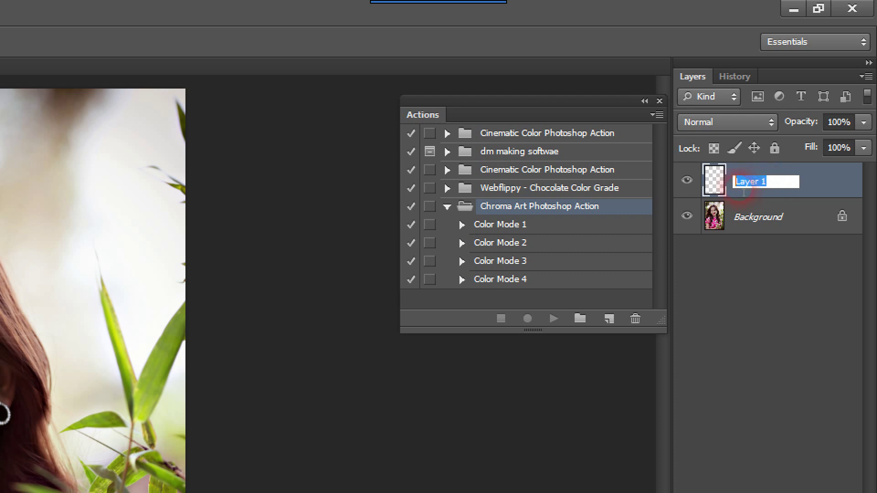
pyautogui.click(706, 191)
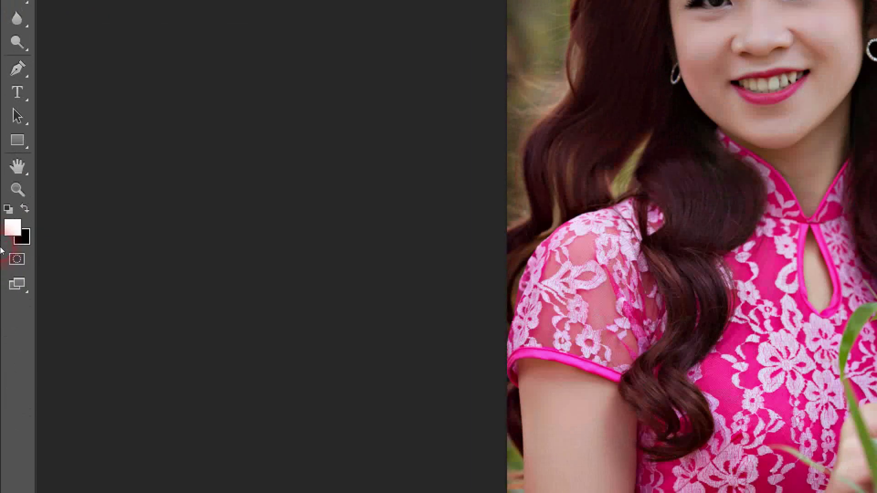
# Step: Set the foreground colour to bright blue 0e65f4
pyautogui.click(13, 246)
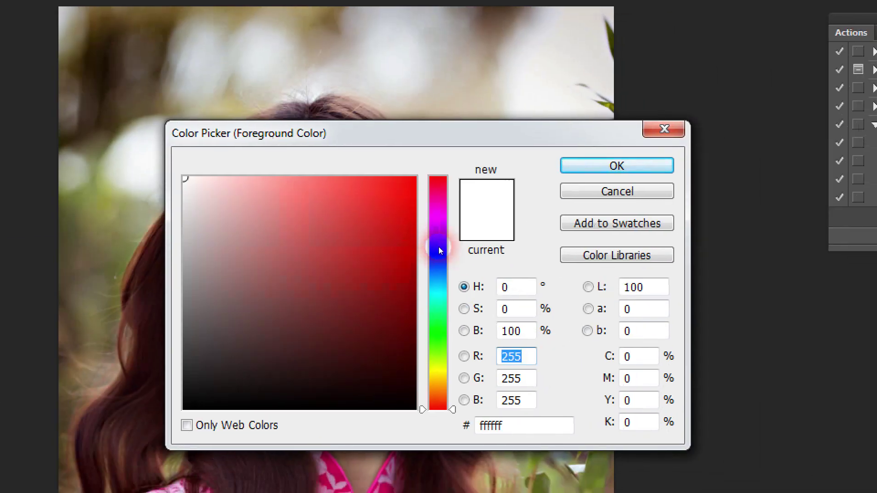
pyautogui.click(439, 247)
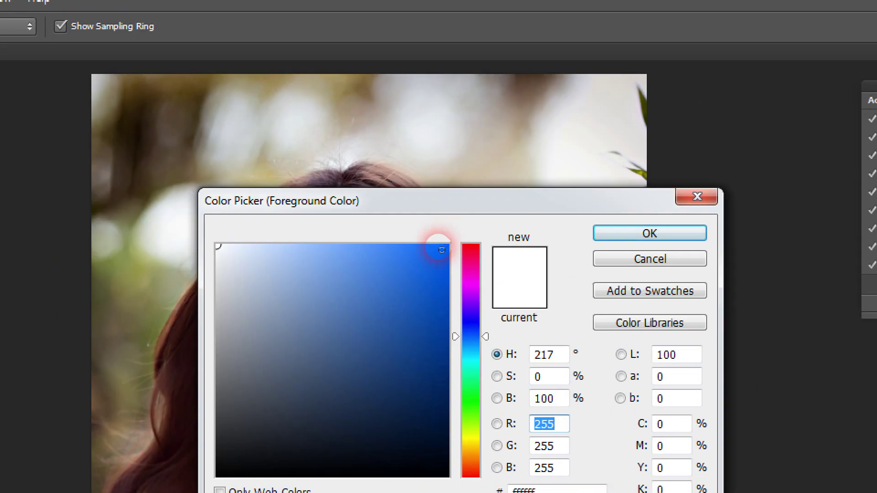
pyautogui.click(403, 188)
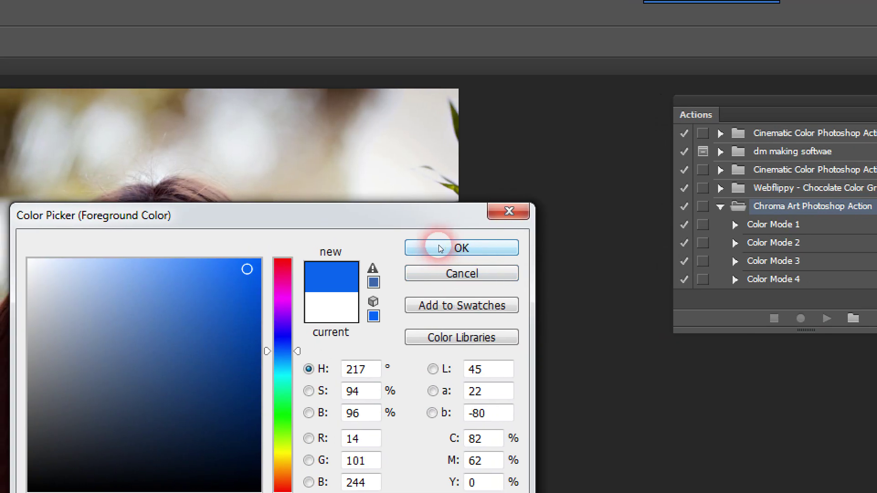
pyautogui.click(440, 249)
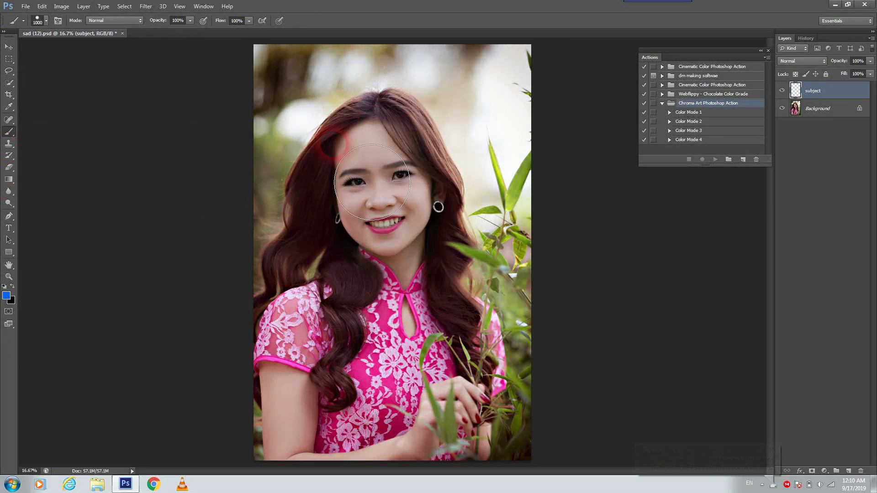
# Step: Set the brush to 246 px at 100% hardness and dab blue onto the top of the hair
pyautogui.moveTo(348, 177); pyautogui.dragTo(365, 188)
pyautogui.rightClick(399, 222)
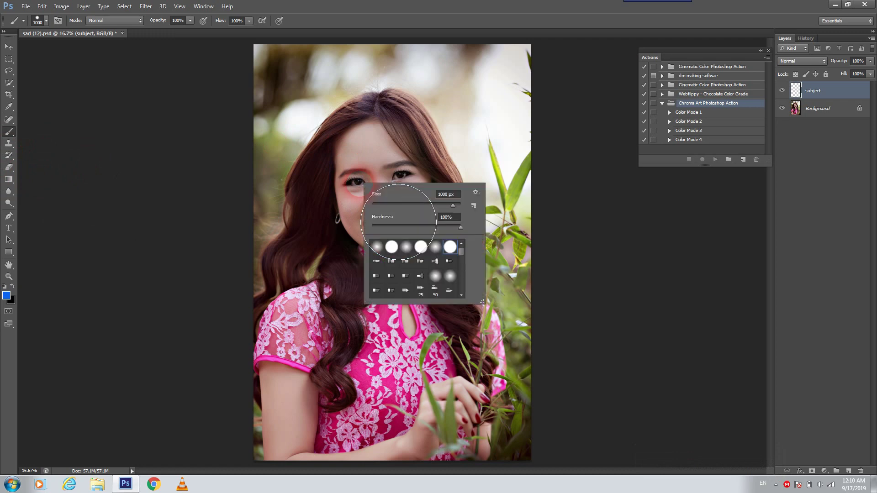
pyautogui.click(385, 202)
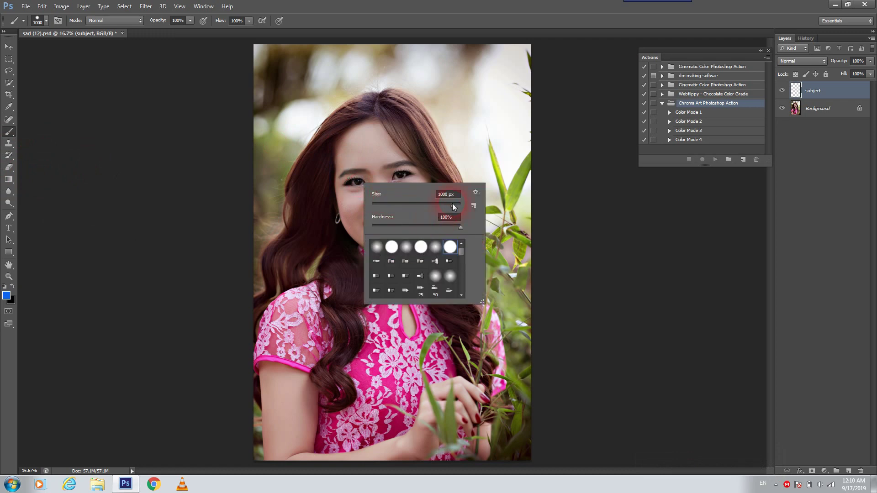
pyautogui.moveTo(453, 207); pyautogui.dragTo(452, 207)
pyautogui.moveTo(420, 209); pyautogui.dragTo(426, 205)
pyautogui.moveTo(432, 204)
pyautogui.mouseDown()
pyautogui.moveTo(418, 148)
pyautogui.moveTo(440, 204)
pyautogui.mouseUp()
pyautogui.click(411, 138)
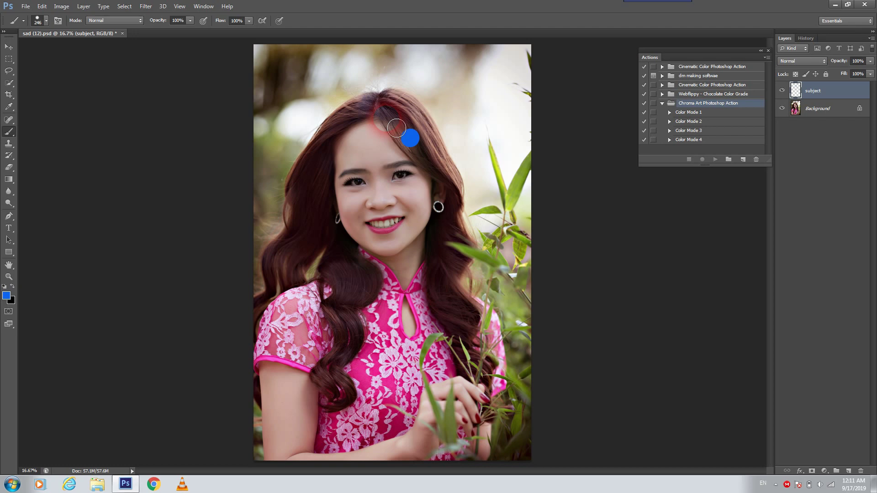
# Step: Paint blue over the hair, face and neck, extending down past both shoulders
pyautogui.moveTo(382, 115)
pyautogui.mouseDown()
pyautogui.moveTo(451, 179)
pyautogui.moveTo(400, 226)
pyautogui.moveTo(425, 220)
pyautogui.moveTo(381, 227)
pyautogui.moveTo(449, 205)
pyautogui.moveTo(377, 216)
pyautogui.moveTo(438, 177)
pyautogui.moveTo(386, 195)
pyautogui.moveTo(416, 176)
pyautogui.moveTo(372, 178)
pyautogui.moveTo(356, 194)
pyautogui.moveTo(407, 200)
pyautogui.moveTo(348, 191)
pyautogui.moveTo(378, 189)
pyautogui.moveTo(352, 197)
pyautogui.moveTo(360, 235)
pyautogui.moveTo(366, 191)
pyautogui.moveTo(353, 245)
pyautogui.moveTo(360, 201)
pyautogui.moveTo(390, 236)
pyautogui.moveTo(418, 237)
pyautogui.moveTo(422, 257)
pyautogui.moveTo(418, 266)
pyautogui.moveTo(358, 238)
pyautogui.moveTo(430, 257)
pyautogui.moveTo(420, 275)
pyautogui.mouseUp()
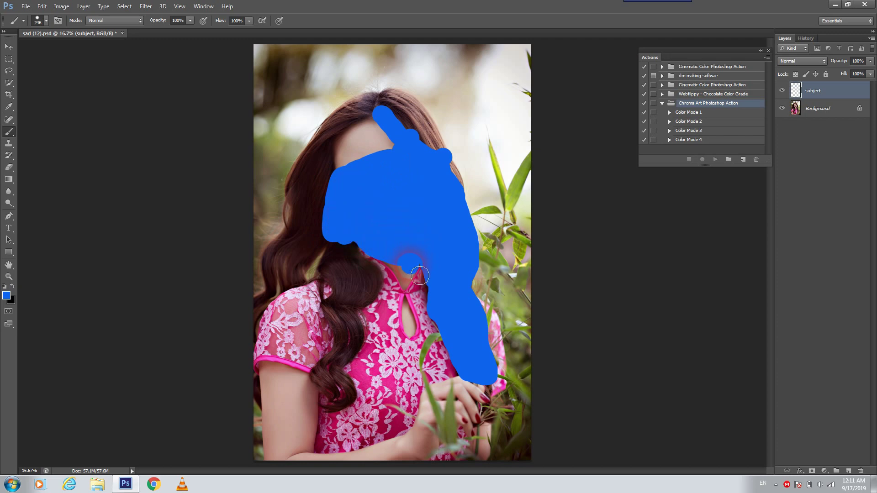
pyautogui.moveTo(382, 204)
pyautogui.mouseDown()
pyautogui.moveTo(440, 164)
pyautogui.moveTo(464, 172)
pyautogui.moveTo(477, 198)
pyautogui.moveTo(424, 126)
pyautogui.moveTo(366, 104)
pyautogui.moveTo(328, 175)
pyautogui.moveTo(401, 144)
pyautogui.moveTo(349, 171)
pyautogui.moveTo(409, 151)
pyautogui.moveTo(330, 162)
pyautogui.moveTo(382, 140)
pyautogui.moveTo(364, 135)
pyautogui.moveTo(374, 131)
pyautogui.moveTo(439, 149)
pyautogui.moveTo(408, 130)
pyautogui.moveTo(339, 135)
pyautogui.moveTo(265, 317)
pyautogui.moveTo(287, 257)
pyautogui.moveTo(339, 177)
pyautogui.moveTo(315, 213)
pyautogui.moveTo(323, 186)
pyautogui.moveTo(307, 242)
pyautogui.moveTo(312, 216)
pyautogui.moveTo(330, 215)
pyautogui.moveTo(299, 264)
pyautogui.moveTo(338, 250)
pyautogui.moveTo(312, 254)
pyautogui.moveTo(324, 241)
pyautogui.moveTo(318, 267)
pyautogui.moveTo(290, 291)
pyautogui.moveTo(317, 285)
pyautogui.moveTo(356, 254)
pyautogui.moveTo(381, 296)
pyautogui.moveTo(376, 278)
pyautogui.moveTo(370, 301)
pyautogui.moveTo(320, 299)
pyautogui.moveTo(366, 281)
pyautogui.moveTo(343, 336)
pyautogui.moveTo(364, 337)
pyautogui.moveTo(351, 294)
pyautogui.mouseUp()
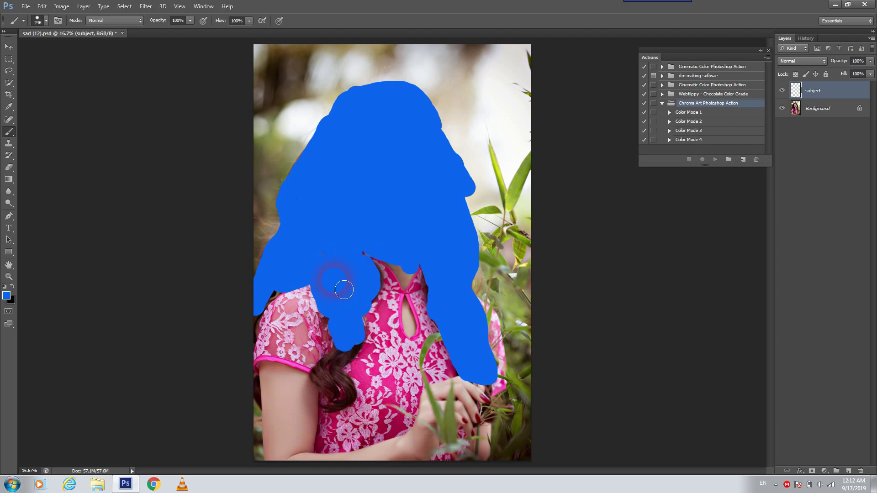
pyautogui.moveTo(364, 346)
pyautogui.mouseDown()
pyautogui.moveTo(334, 379)
pyautogui.moveTo(349, 354)
pyautogui.moveTo(330, 380)
pyautogui.moveTo(344, 408)
pyautogui.moveTo(335, 417)
pyautogui.moveTo(358, 405)
pyautogui.moveTo(338, 385)
pyautogui.mouseUp()
pyautogui.click(702, 141)
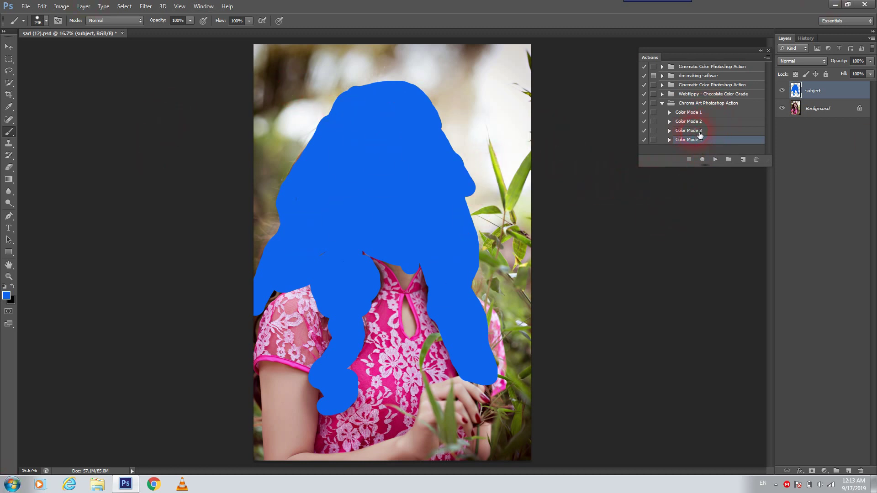
# Step: Play the Color Mode 4 action, leaving its action options unchanged, to create the rainbow splash artwork
pyautogui.doubleClick(699, 144)
pyautogui.doubleClick(723, 145)
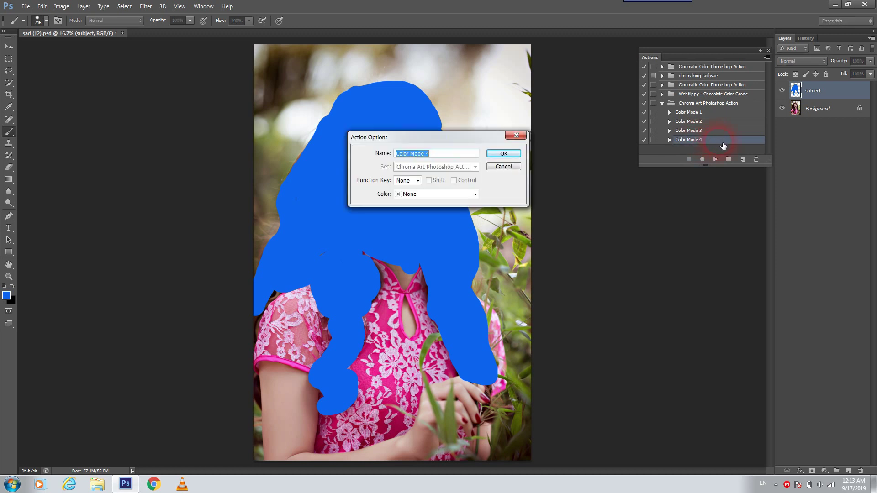
pyautogui.click(516, 135)
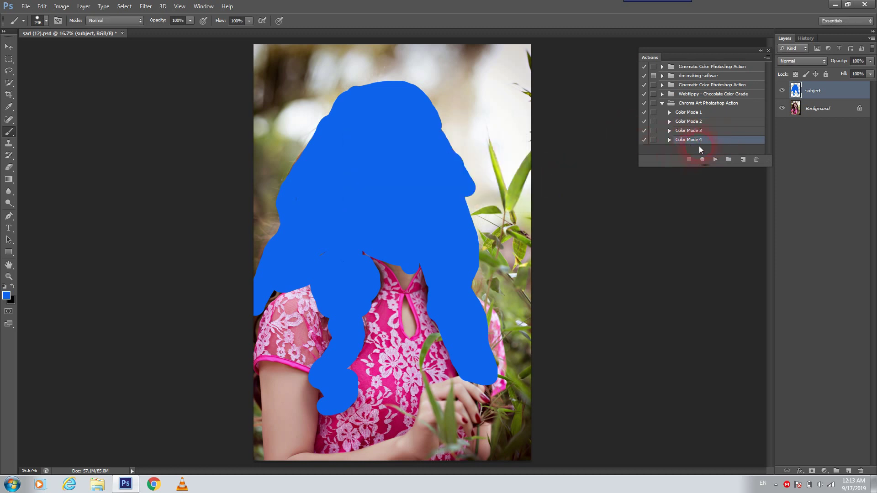
pyautogui.click(721, 162)
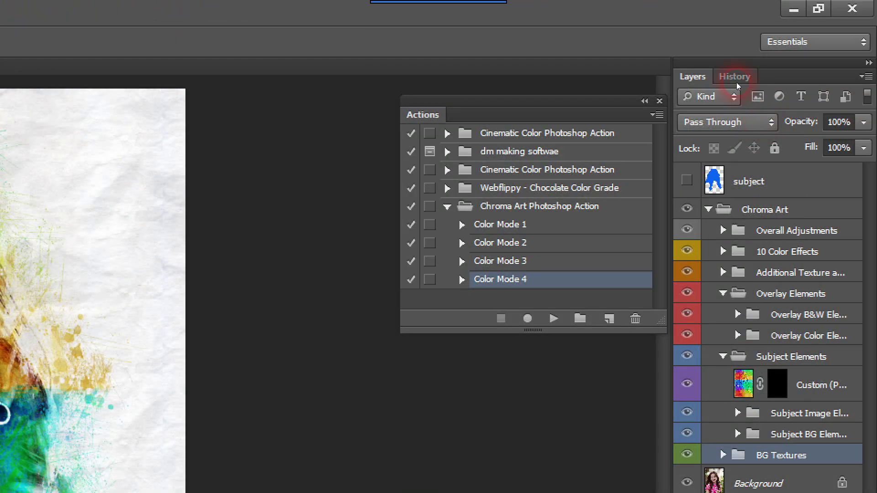
# Step: Revert the image to the original sad (12).psd snapshot in History
pyautogui.click(735, 77)
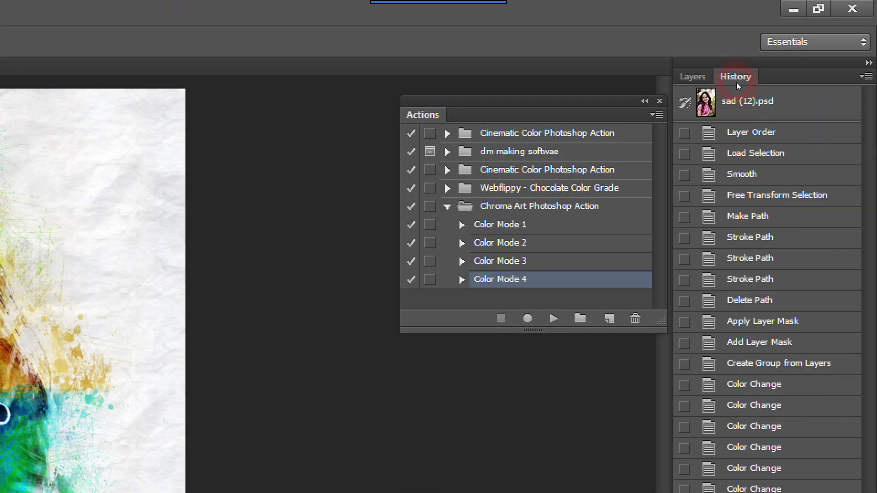
pyautogui.click(748, 105)
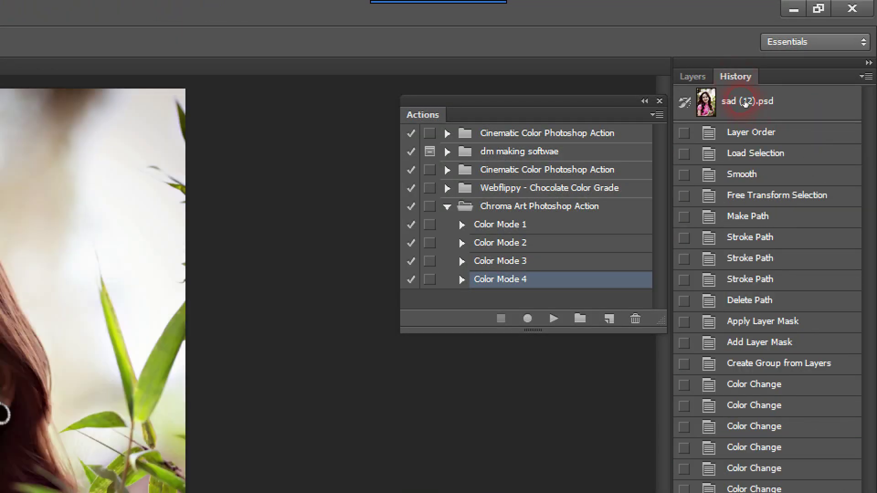
pyautogui.click(694, 76)
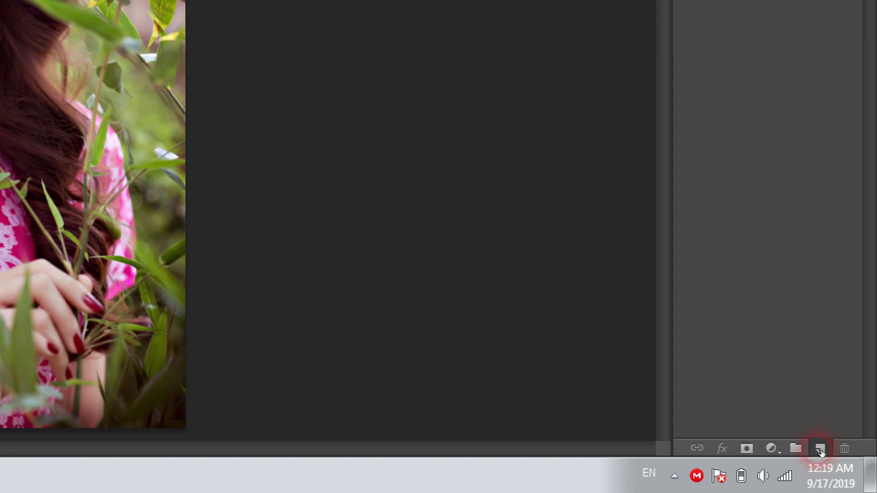
# Step: Add a new empty layer above Background and name it 'subject'
pyautogui.click(821, 450)
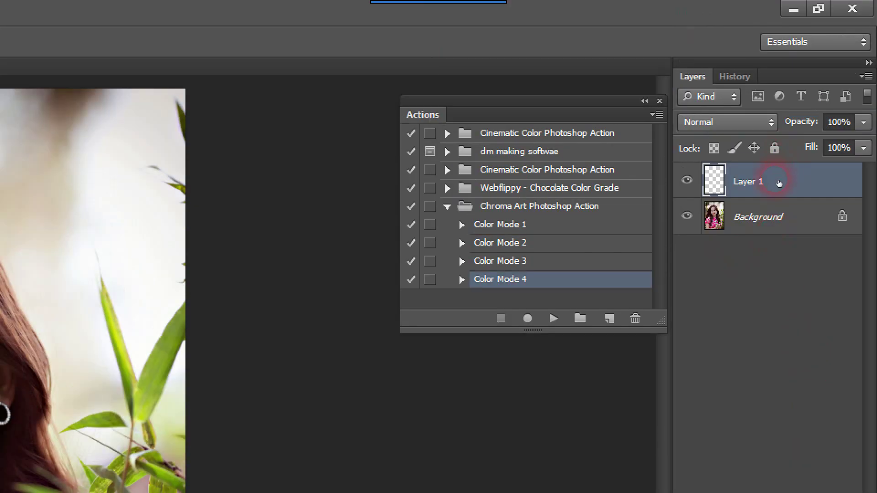
pyautogui.doubleClick(750, 182)
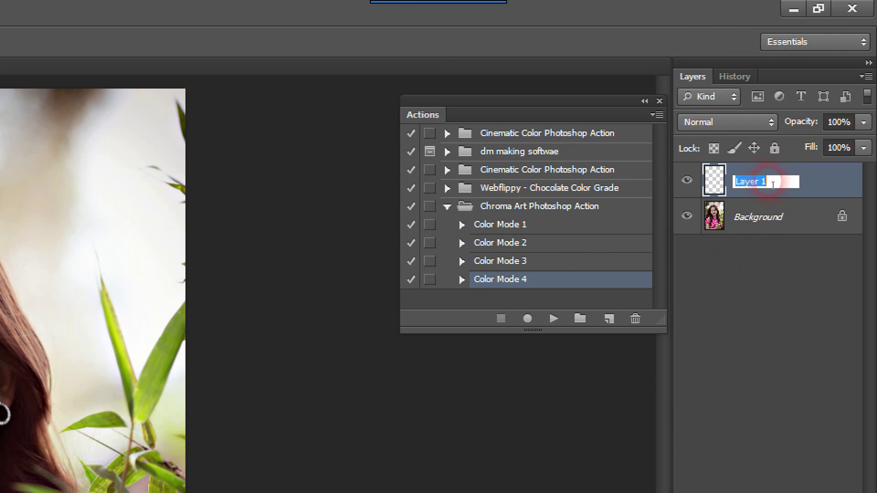
pyautogui.press('BackSpace')
pyautogui.write('subject')
pyautogui.press('Return')
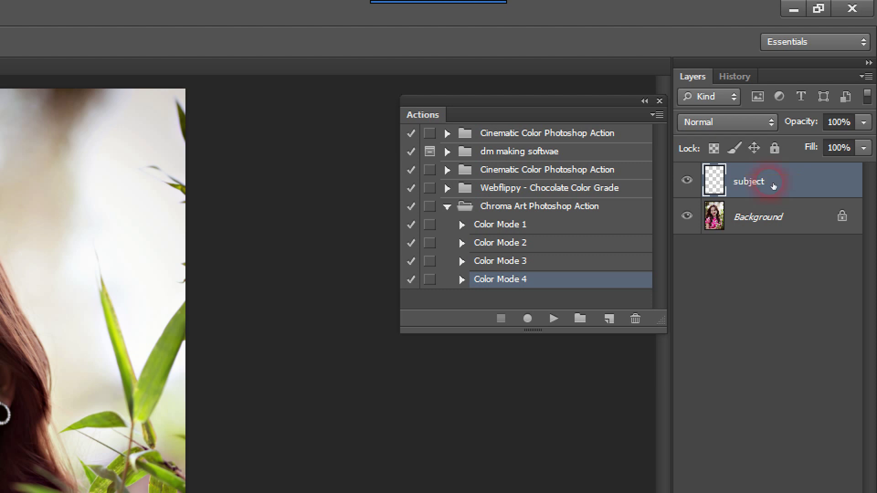
pyautogui.click(18, 252)
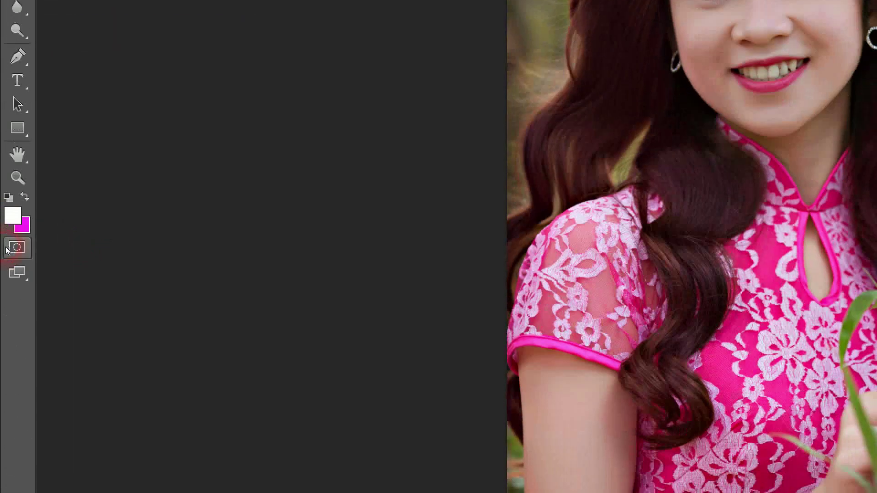
# Step: Change the magenta background colour to blue by setting R to 63
pyautogui.click(22, 238)
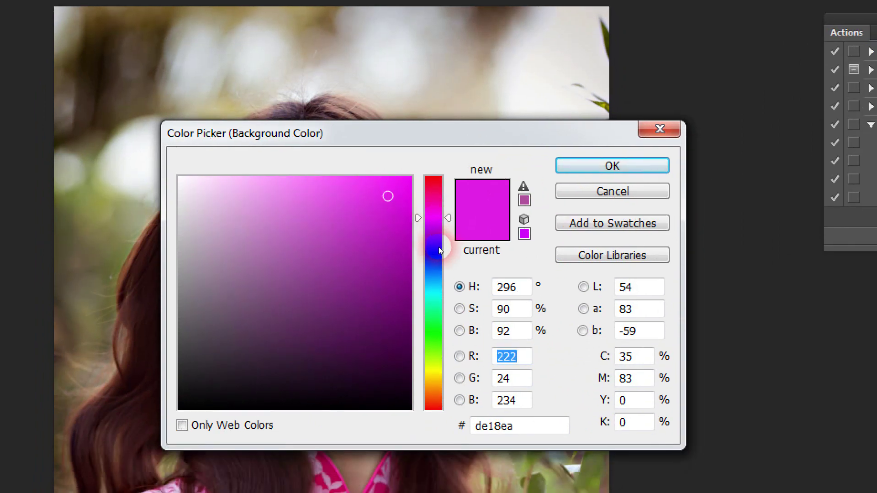
pyautogui.write('63')
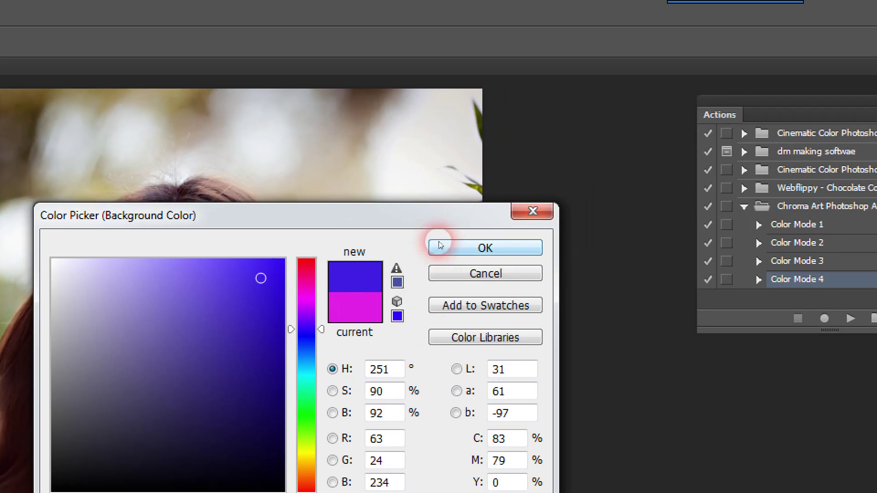
pyautogui.click(461, 224)
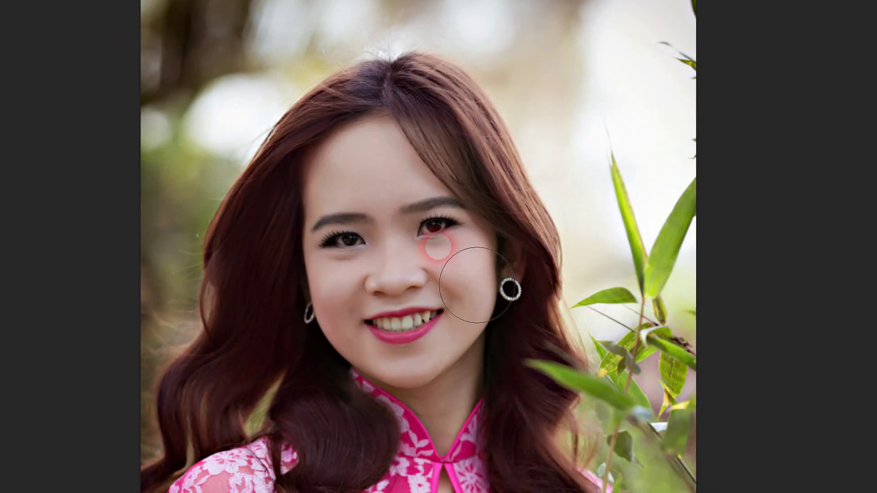
# Step: Set the brush size to 195 px and dab white at the top of the hair
pyautogui.rightClick(482, 289)
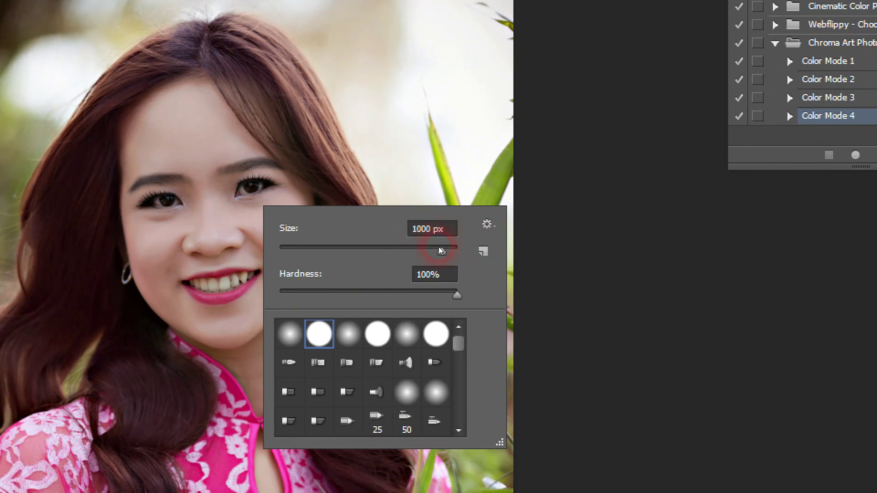
pyautogui.click(436, 239)
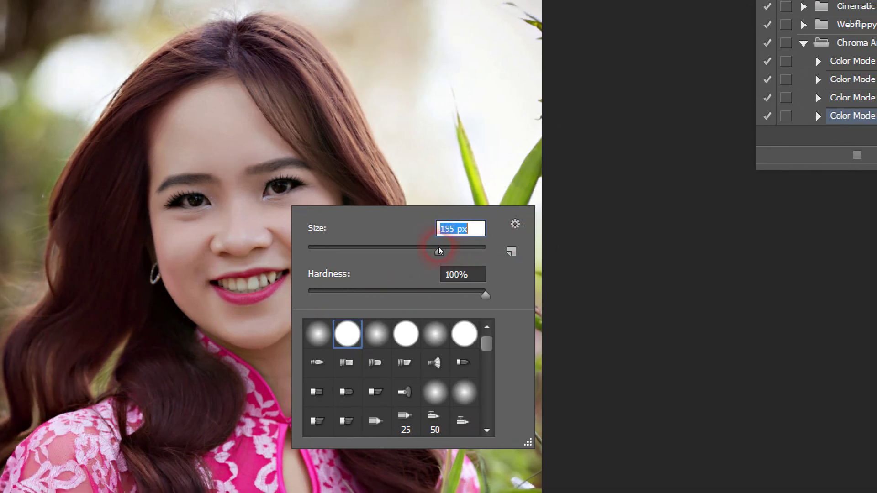
pyautogui.moveTo(438, 251); pyautogui.dragTo(446, 251)
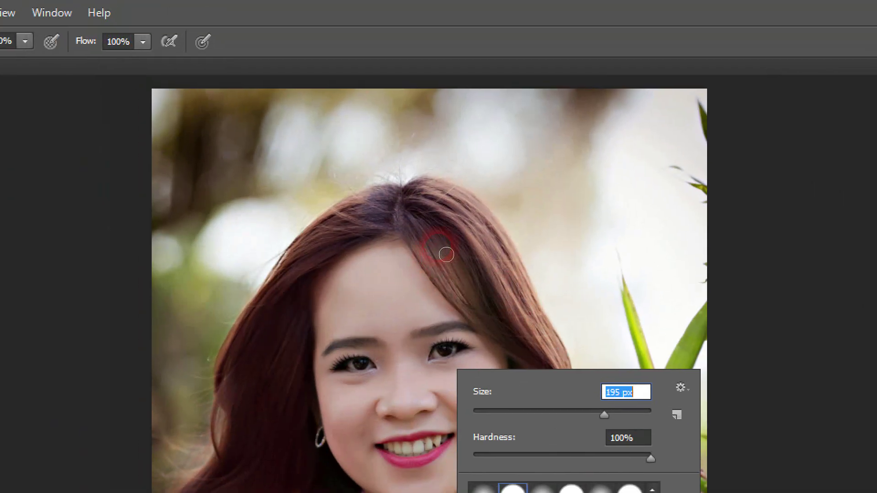
pyautogui.click(446, 254)
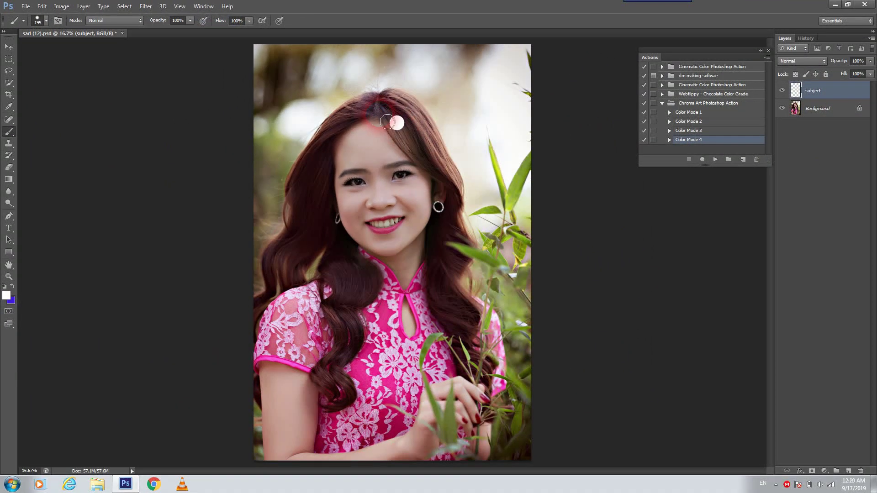
# Step: Brush white over the hairline, face, hair and shoulders on the subject layer
pyautogui.moveTo(397, 133)
pyautogui.mouseDown()
pyautogui.moveTo(427, 164)
pyautogui.moveTo(397, 109)
pyautogui.moveTo(385, 106)
pyautogui.moveTo(407, 105)
pyautogui.moveTo(439, 134)
pyautogui.moveTo(470, 214)
pyautogui.moveTo(388, 261)
pyautogui.moveTo(362, 111)
pyautogui.moveTo(358, 213)
pyautogui.moveTo(401, 118)
pyautogui.moveTo(469, 326)
pyautogui.mouseUp()
pyautogui.moveTo(352, 379)
pyautogui.mouseDown()
pyautogui.moveTo(357, 312)
pyautogui.moveTo(323, 268)
pyautogui.mouseUp()
pyautogui.moveTo(374, 102); pyautogui.dragTo(384, 109)
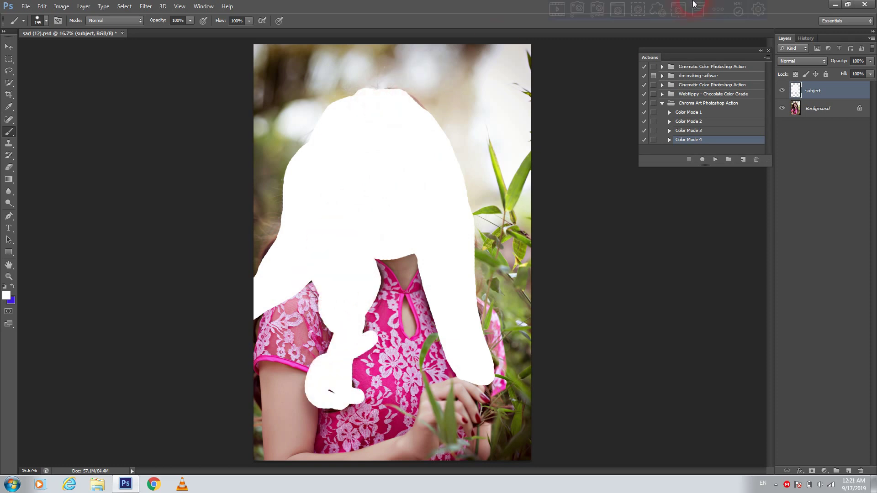
# Step: Play the Color Mode 3 action, adding a 'base image' layer and hiding 'subject'
pyautogui.click(701, 132)
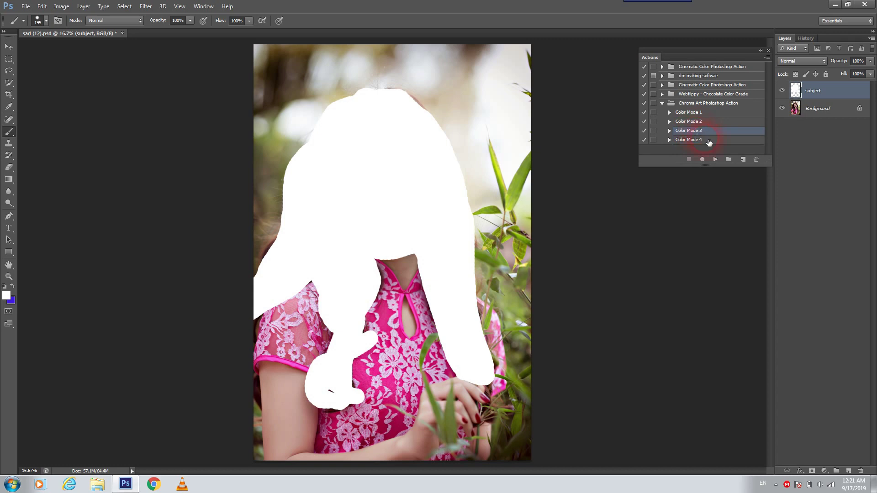
pyautogui.click(702, 133)
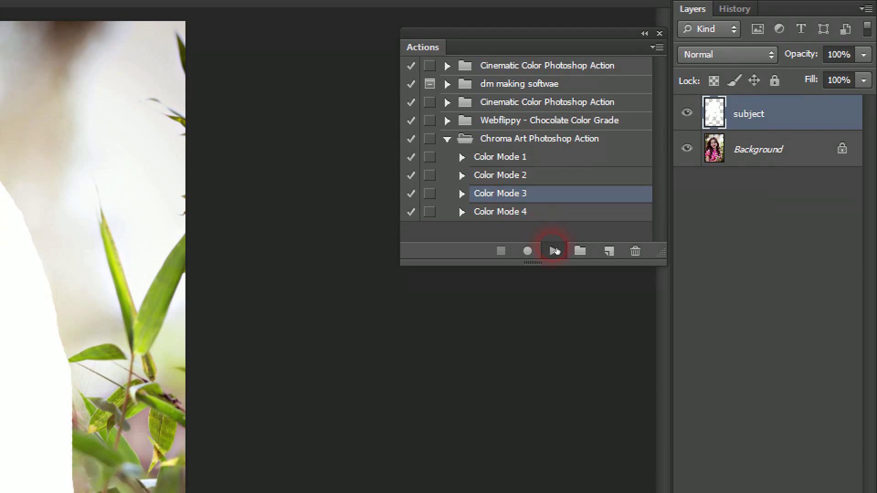
pyautogui.click(554, 251)
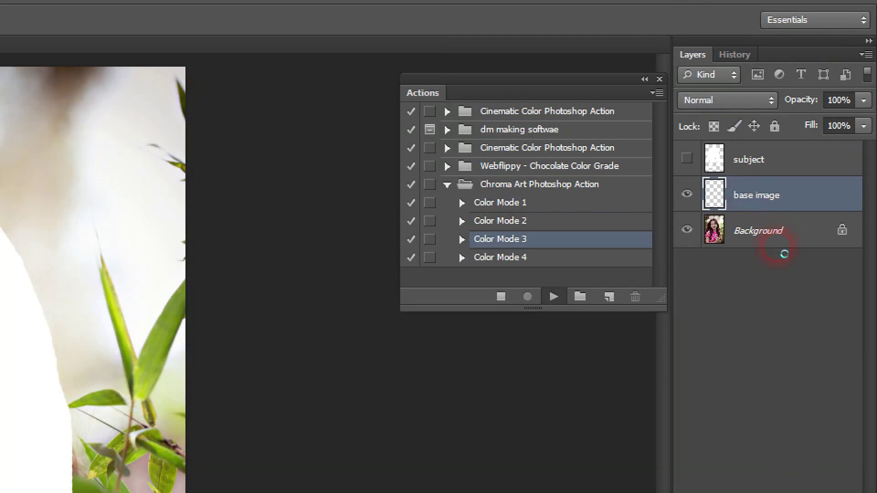